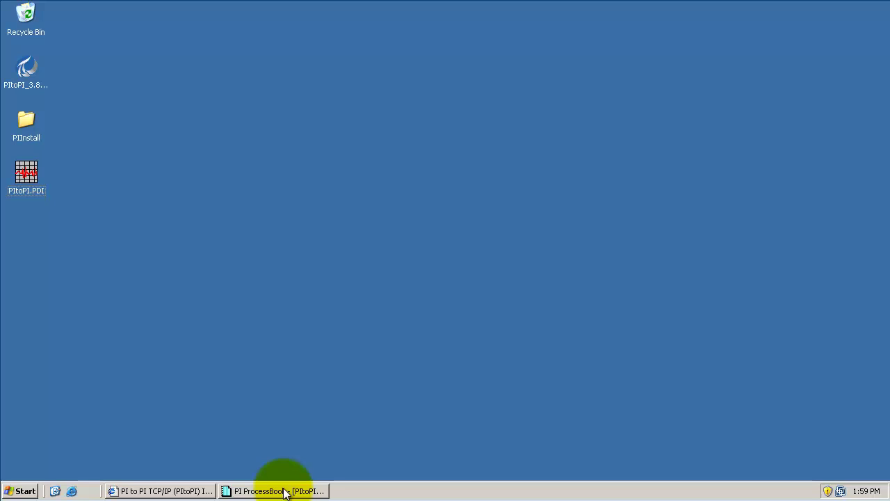
Set ProcessBook aside and launch PI Interface Configuration Utility from the Start menu.
{"action": "left_click", "coordinate": [284, 492]}
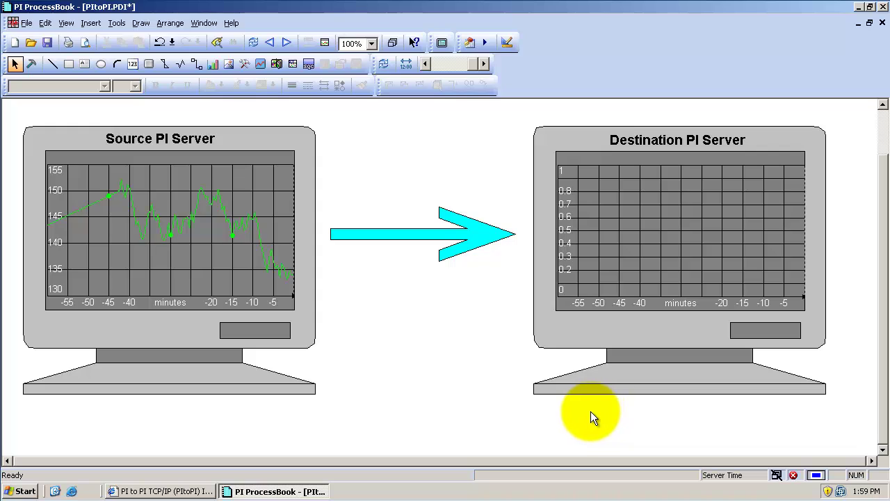
{"action": "left_click", "coordinate": [859, 7]}
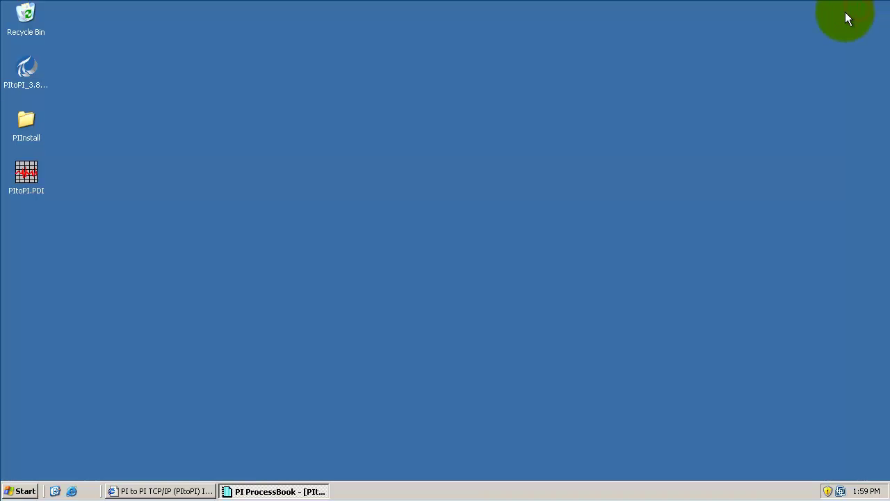
{"action": "left_click", "coordinate": [23, 491]}
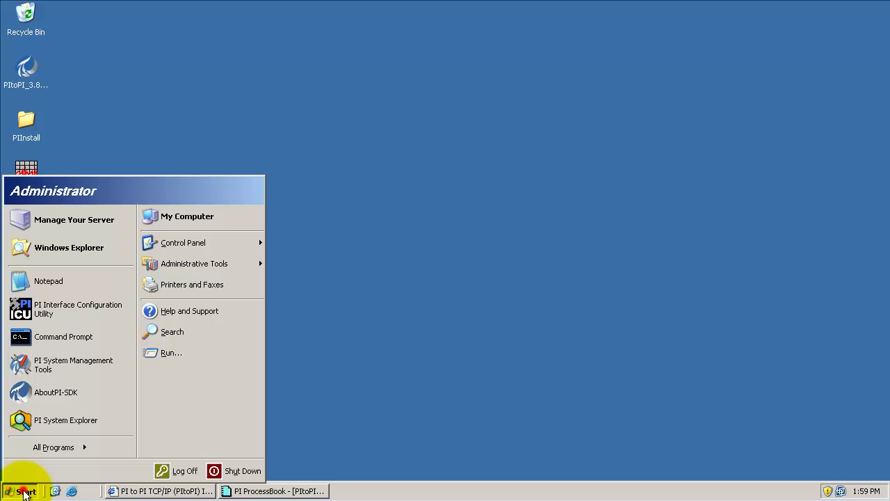
{"action": "left_click", "coordinate": [68, 306]}
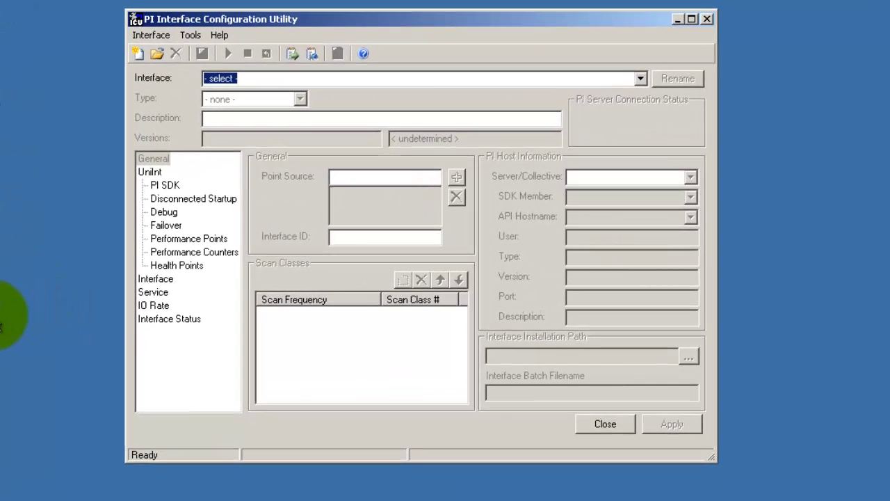
Open PItoPI.bat_new from the PItoPI interface folder.
{"action": "left_click", "coordinate": [157, 54]}
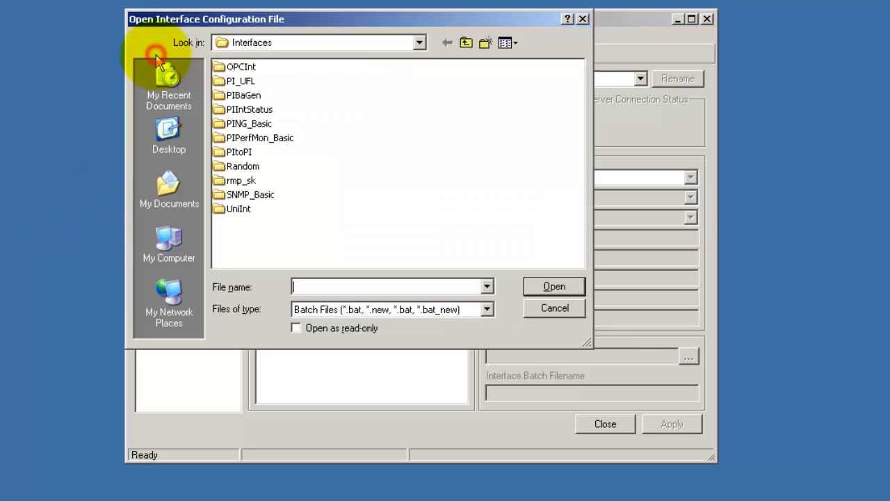
{"action": "double_click", "coordinate": [218, 153]}
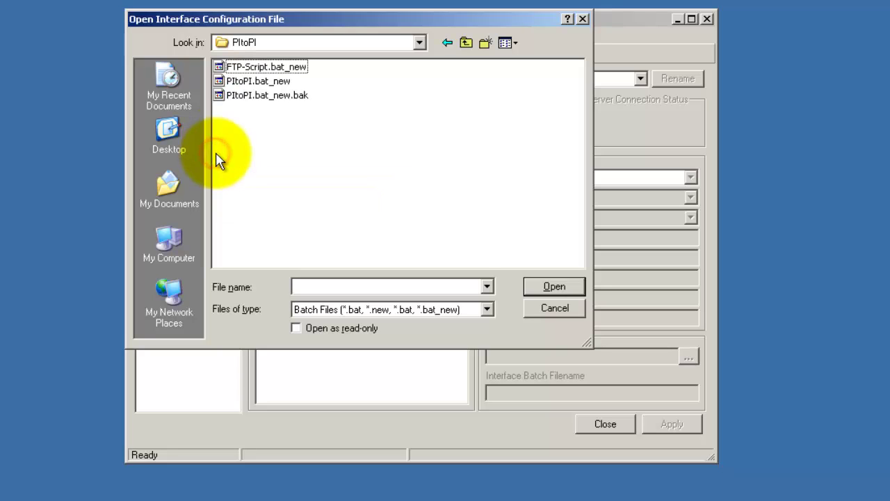
{"action": "left_click", "coordinate": [282, 81]}
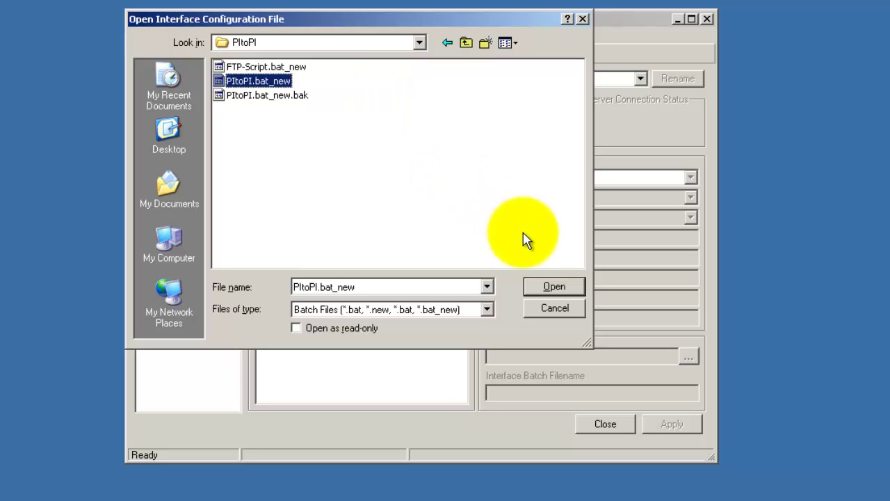
{"action": "left_click", "coordinate": [551, 287]}
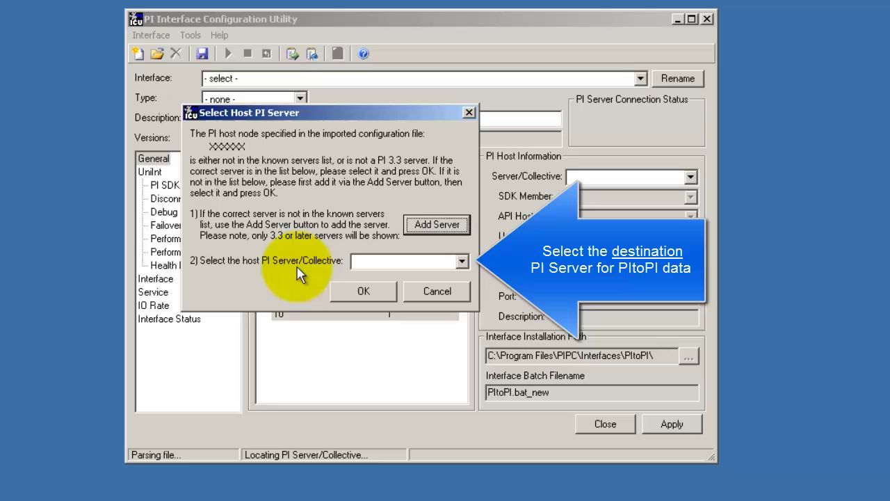
Choose the destination server as the host PI Server for PItoPI1.
{"action": "left_click", "coordinate": [461, 262]}
{"action": "left_click", "coordinate": [456, 278]}
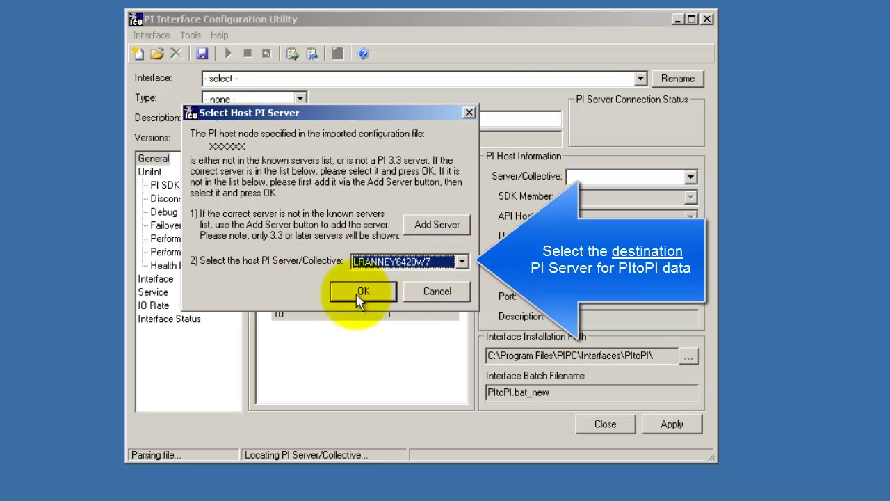
{"action": "left_click", "coordinate": [362, 292]}
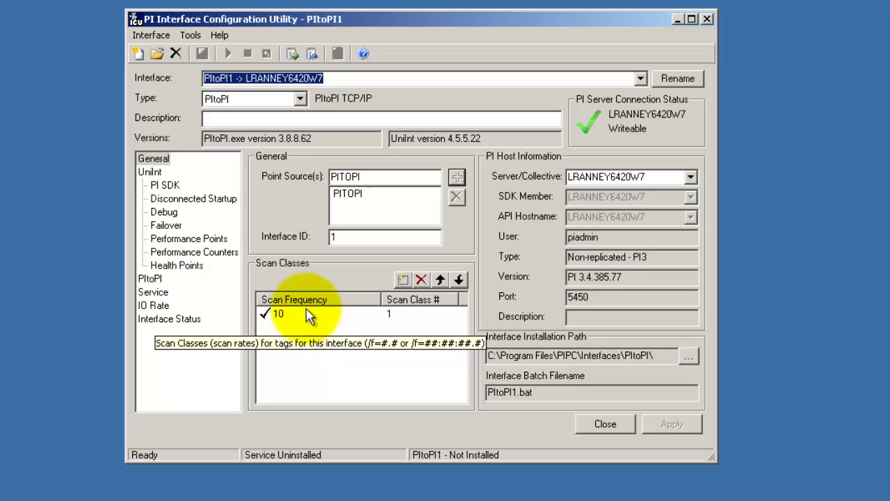
Replace the PItoPI source host with win23k and apply it.
{"action": "left_click", "coordinate": [150, 279]}
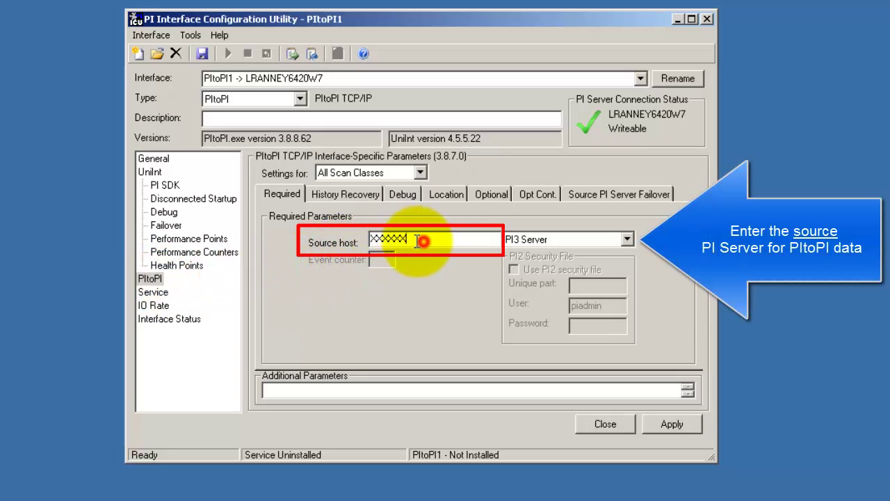
{"action": "double_click", "coordinate": [388, 239]}
{"action": "type", "text": "win"}
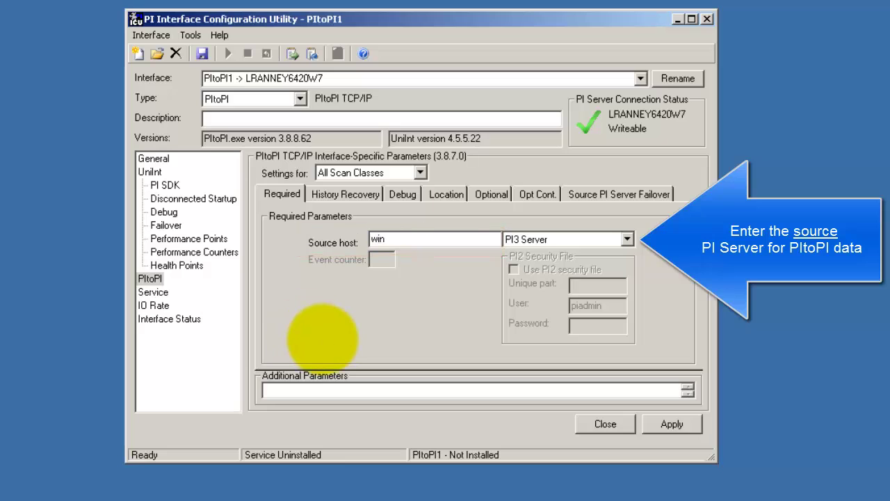
{"action": "type", "text": "23k"}
{"action": "left_click", "coordinate": [672, 423]}
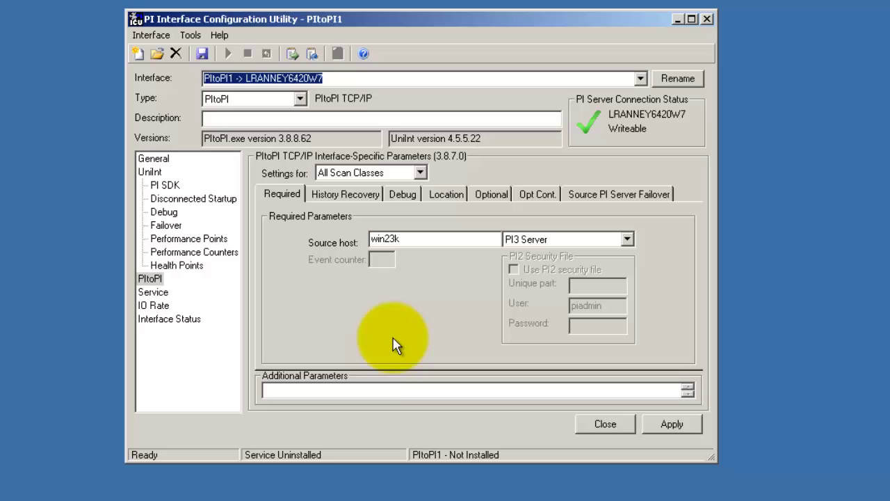
Review the History Recovery parameters, then show the Debug parameters.
{"action": "left_click", "coordinate": [356, 195]}
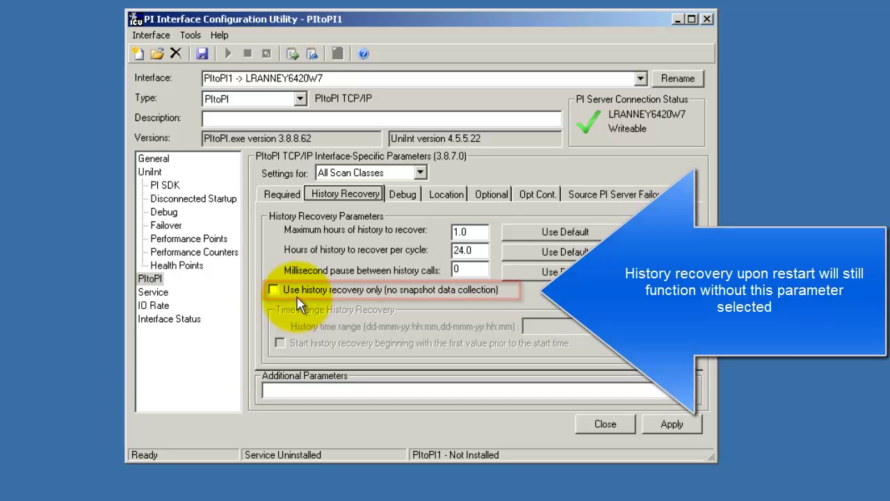
{"action": "left_click", "coordinate": [400, 195]}
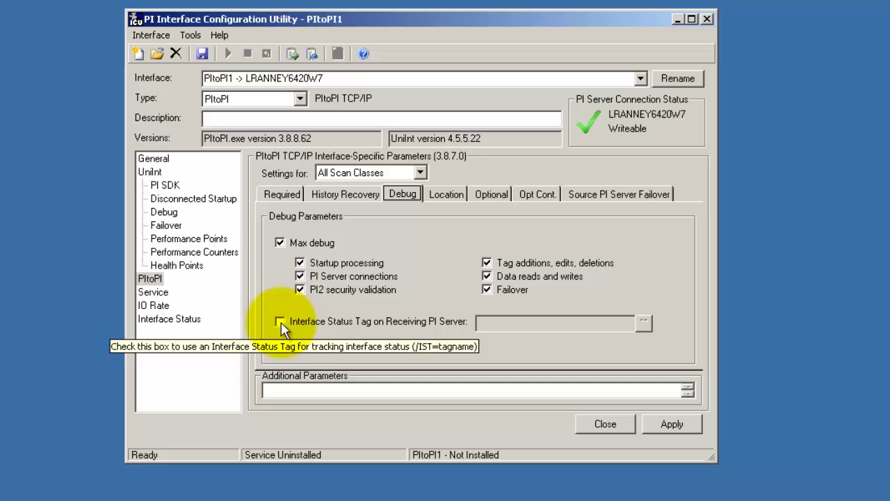
Inspect the Location overrides, toggling the timestamp override on and back off unchanged.
{"action": "left_click", "coordinate": [447, 195]}
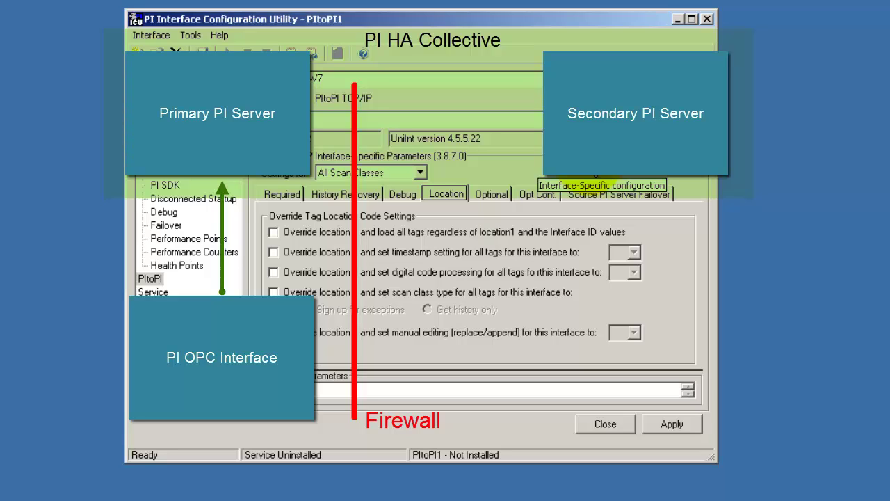
{"action": "left_click", "coordinate": [274, 251]}
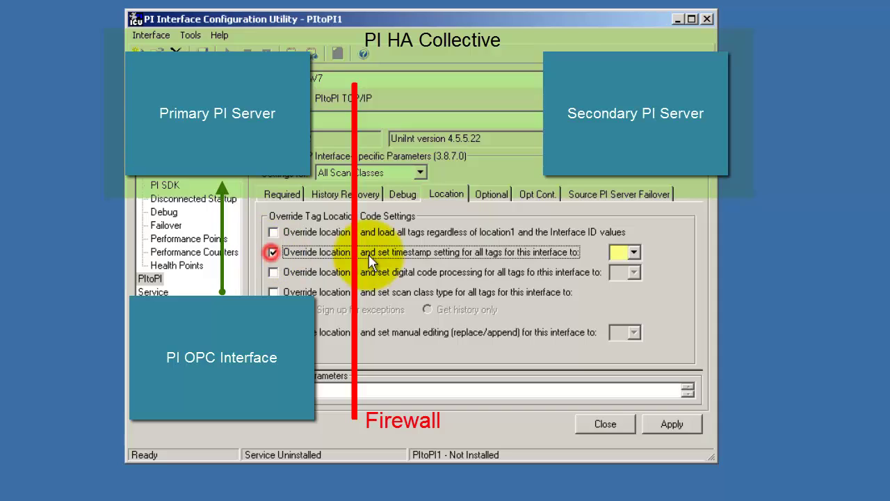
{"action": "left_click", "coordinate": [634, 252]}
{"action": "left_click", "coordinate": [637, 253]}
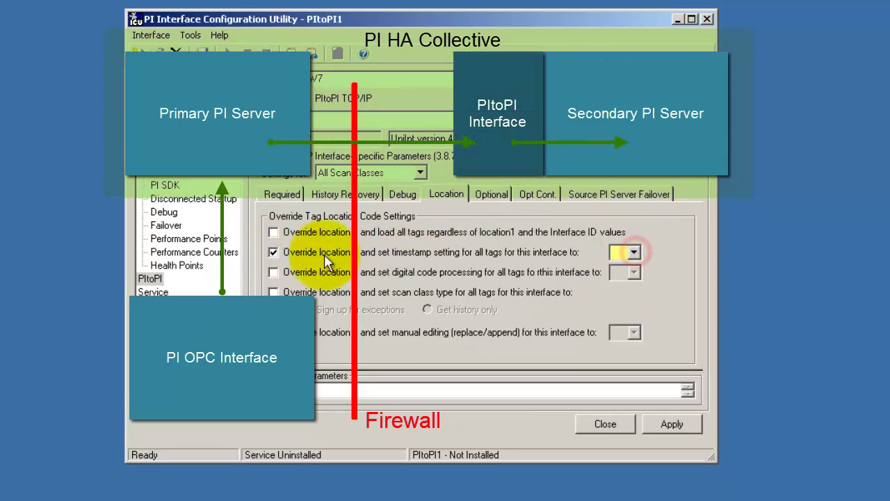
{"action": "left_click", "coordinate": [273, 253]}
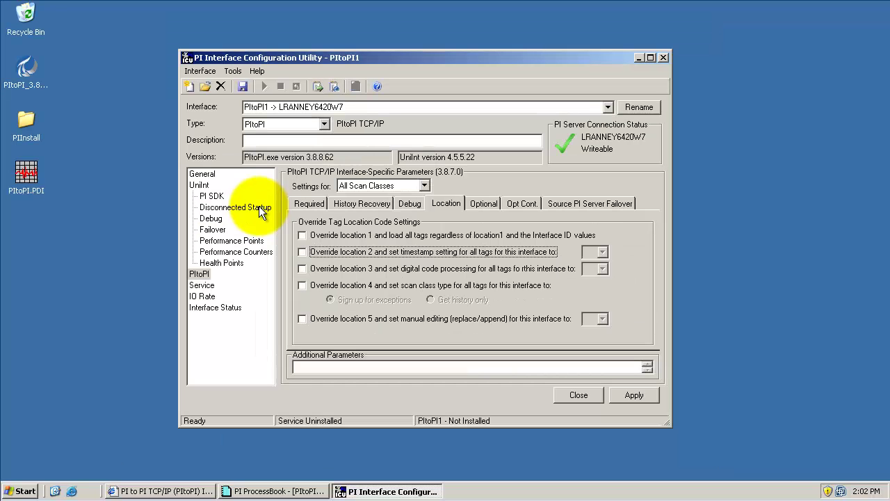
Disable PI SDK for the interface and apply the change.
{"action": "left_click", "coordinate": [258, 207]}
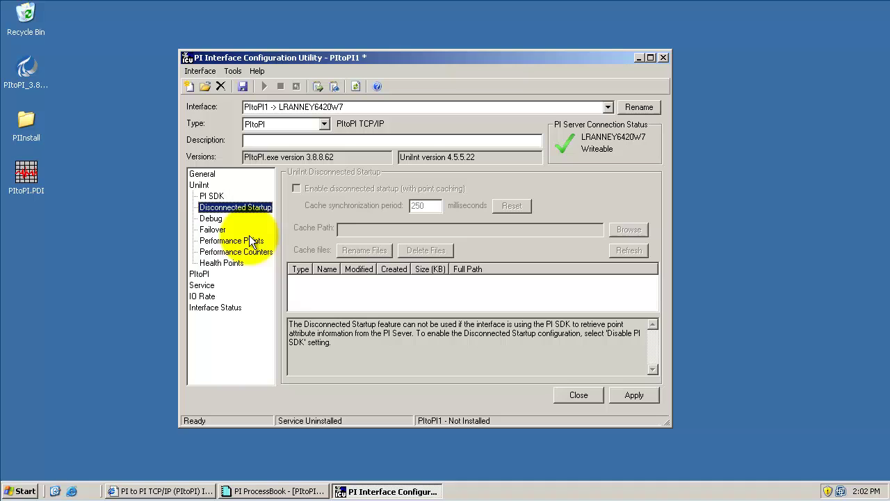
{"action": "left_click", "coordinate": [206, 197]}
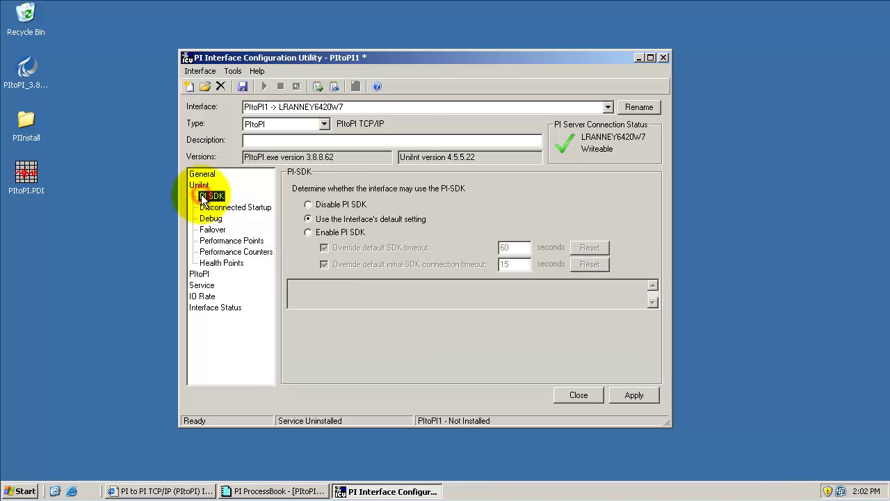
{"action": "left_click", "coordinate": [307, 205]}
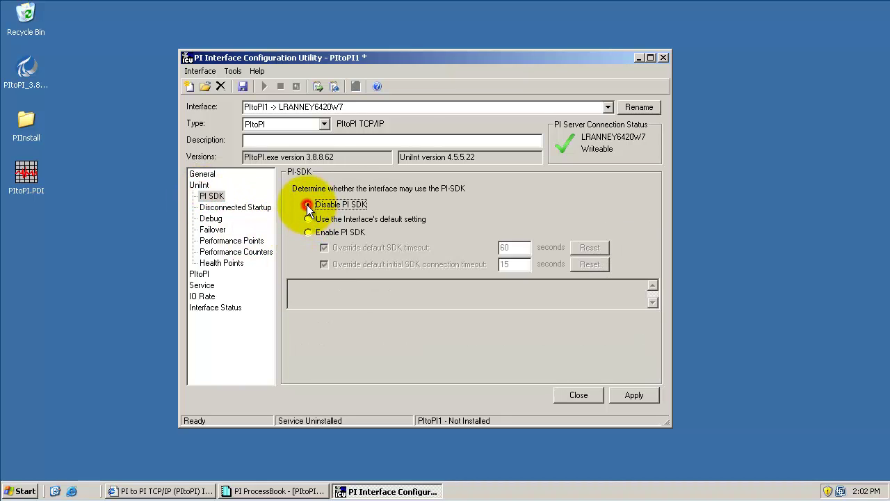
{"action": "left_click", "coordinate": [633, 396]}
Enable disconnected startup caching in C:\Program Files\PIPC\Interfaces and apply it.
{"action": "left_click", "coordinate": [249, 208]}
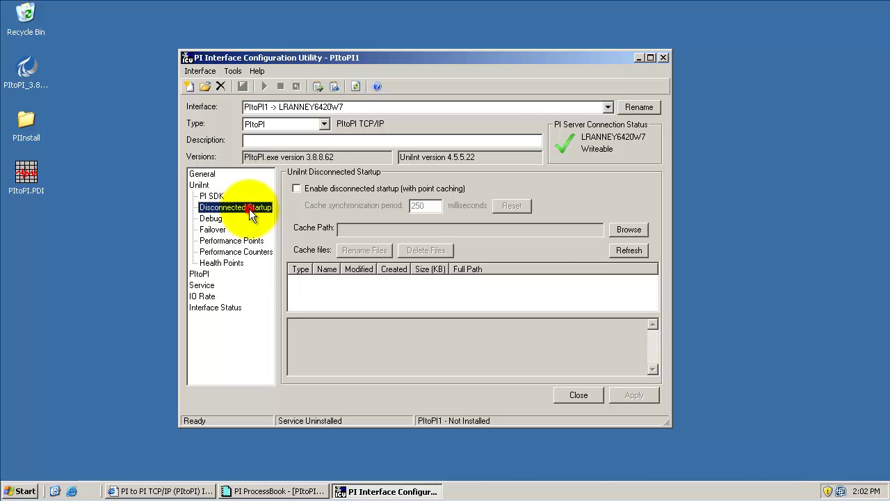
{"action": "left_click", "coordinate": [297, 190]}
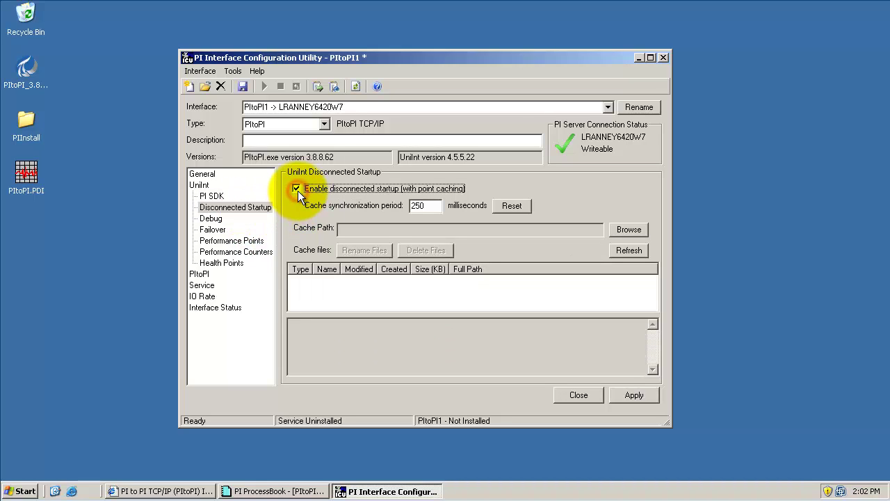
{"action": "left_click", "coordinate": [629, 230]}
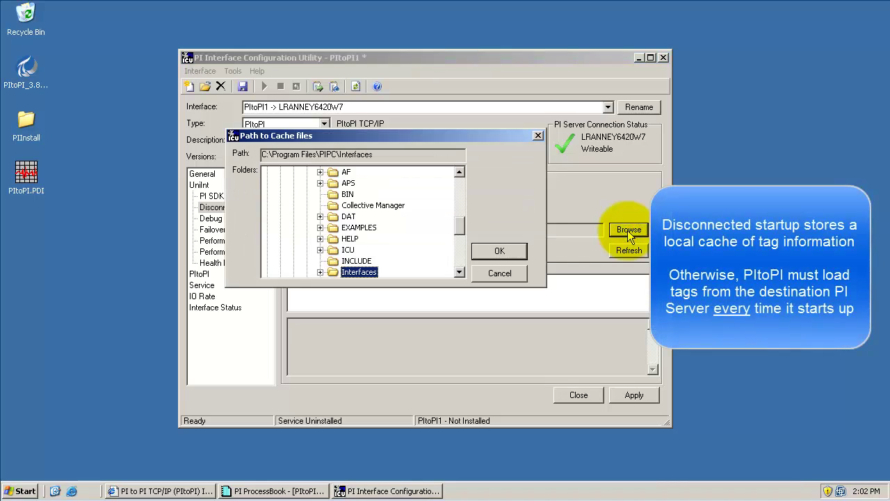
{"action": "left_click", "coordinate": [501, 252]}
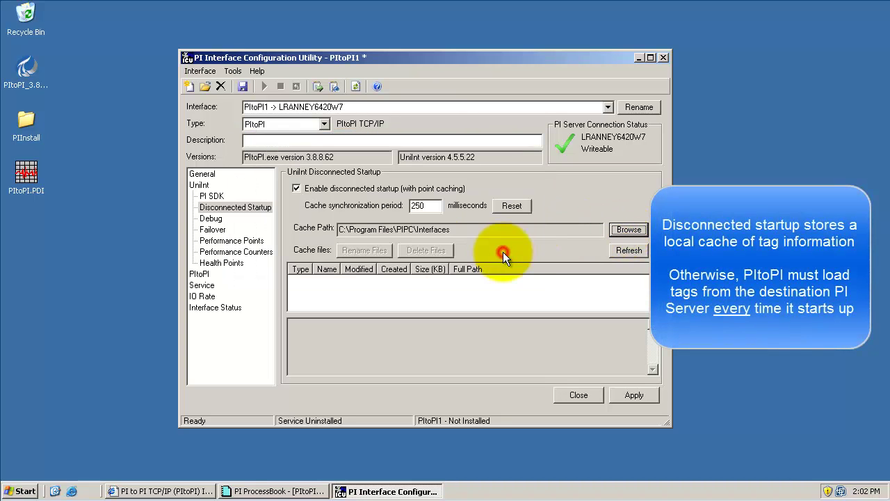
{"action": "left_click", "coordinate": [642, 403]}
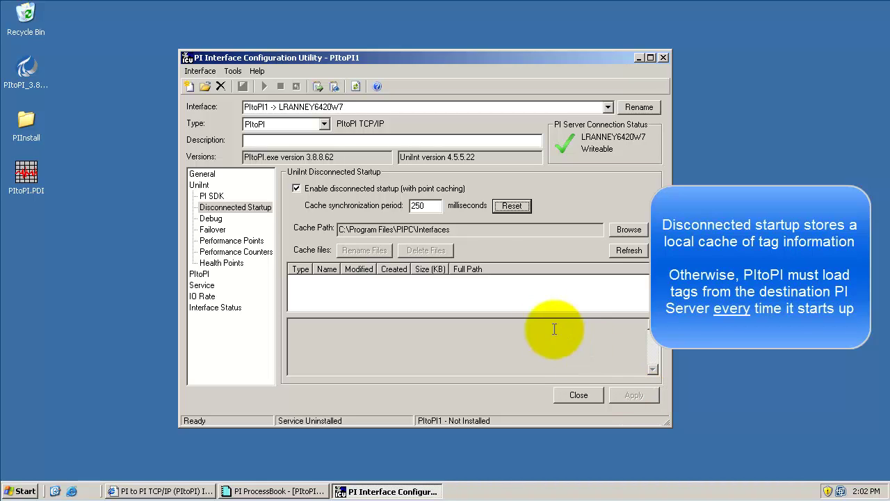
{"action": "left_click", "coordinate": [233, 71]}
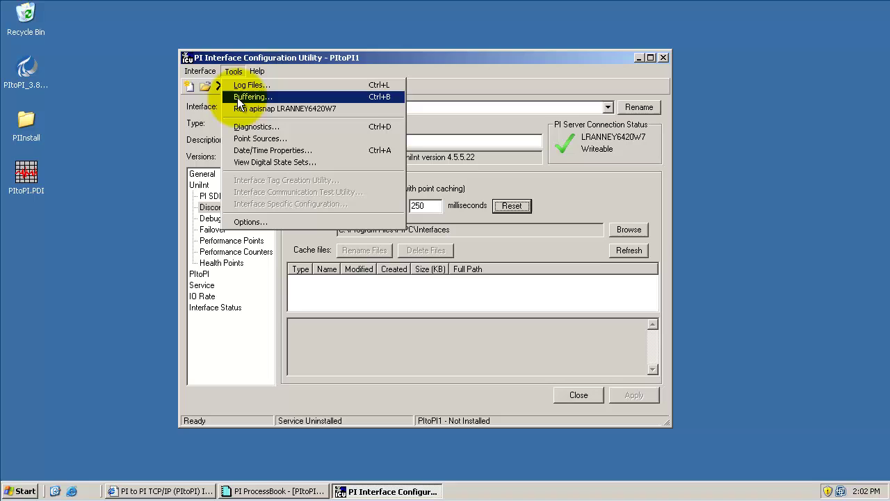
On the Service page, add pibufss as a service dependency.
{"action": "left_click", "coordinate": [238, 73]}
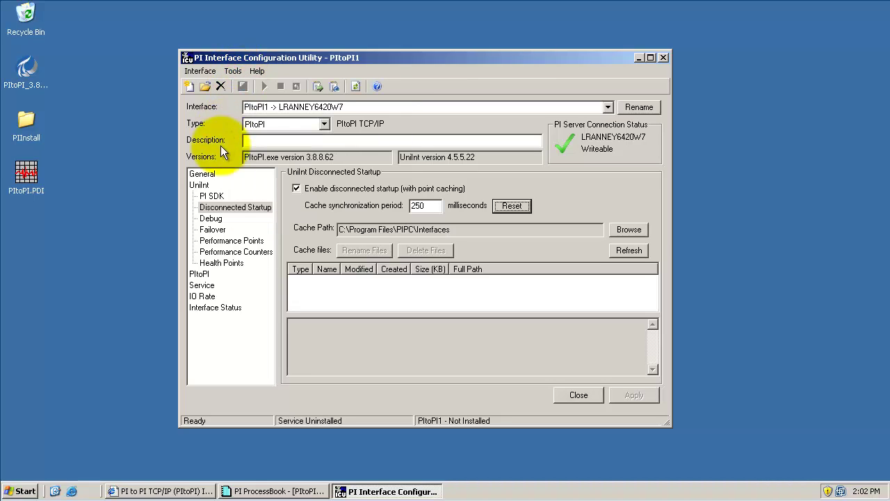
{"action": "left_click", "coordinate": [208, 285]}
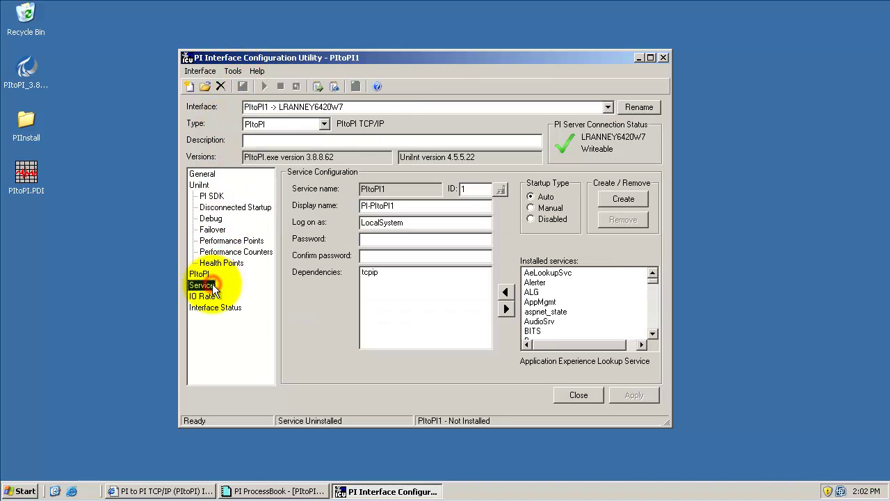
{"action": "left_click", "coordinate": [545, 322]}
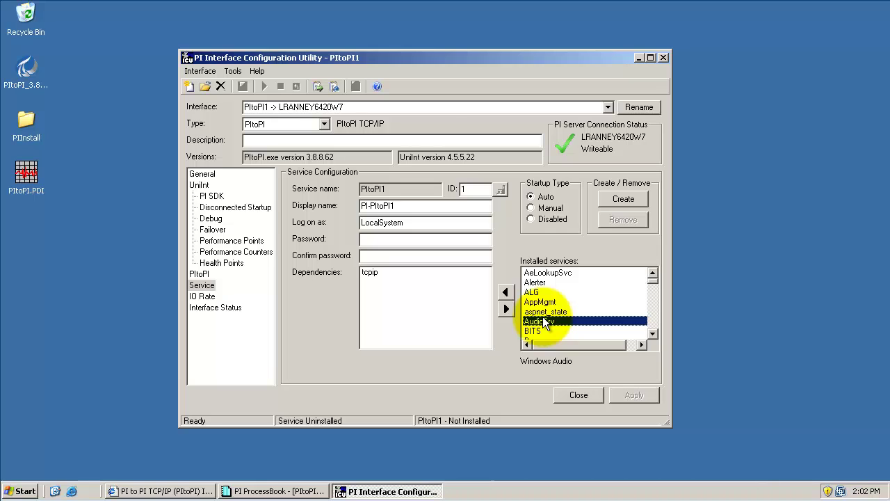
{"action": "key", "text": "p"}
{"action": "key", "text": "i"}
{"action": "key", "text": "b"}
{"action": "left_click", "coordinate": [653, 334]}
{"action": "left_click", "coordinate": [652, 334]}
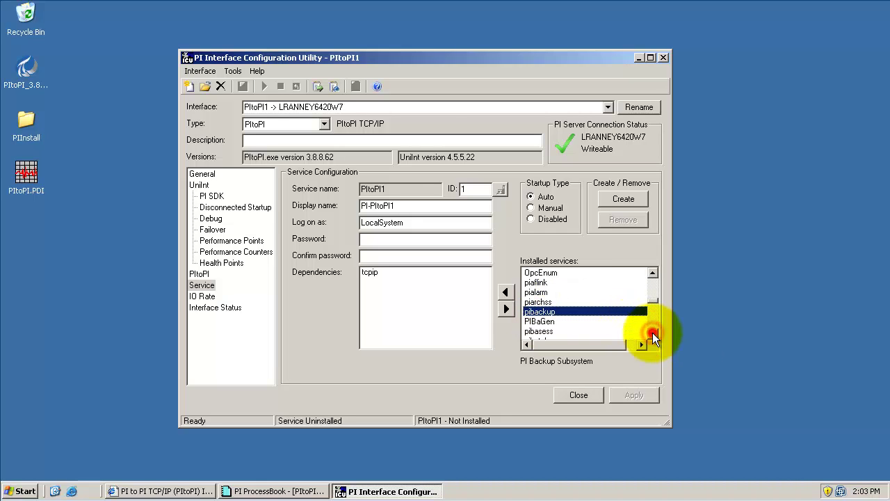
{"action": "left_click", "coordinate": [653, 334]}
{"action": "left_click", "coordinate": [652, 334]}
{"action": "left_click", "coordinate": [585, 332]}
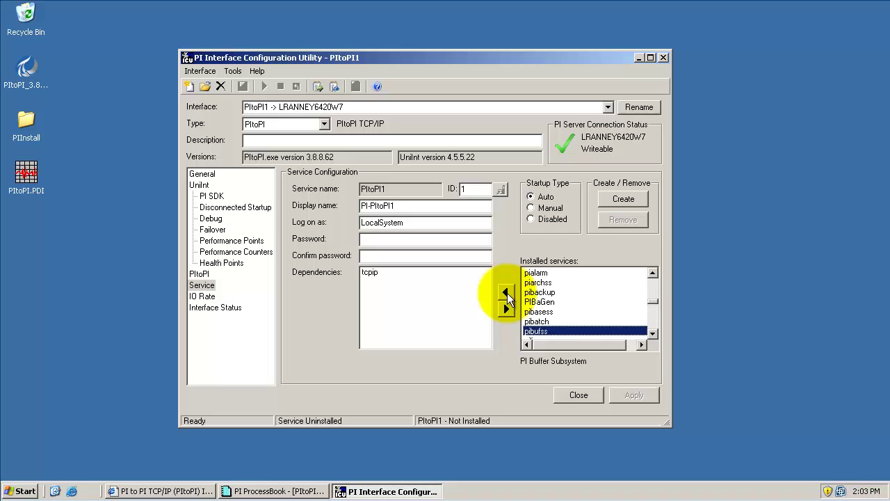
{"action": "left_click", "coordinate": [507, 293]}
Remove pibufss again and create the service with Auto startup and tcpip dependency.
{"action": "left_click", "coordinate": [388, 282]}
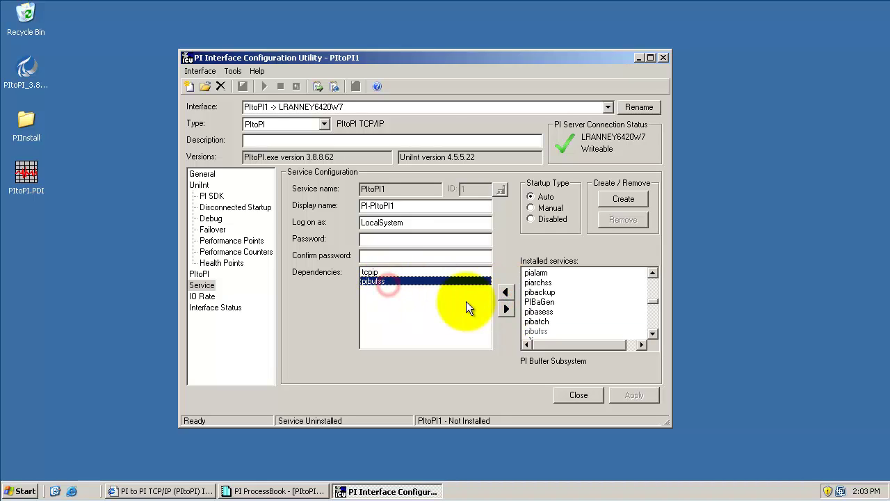
{"action": "left_click", "coordinate": [507, 308]}
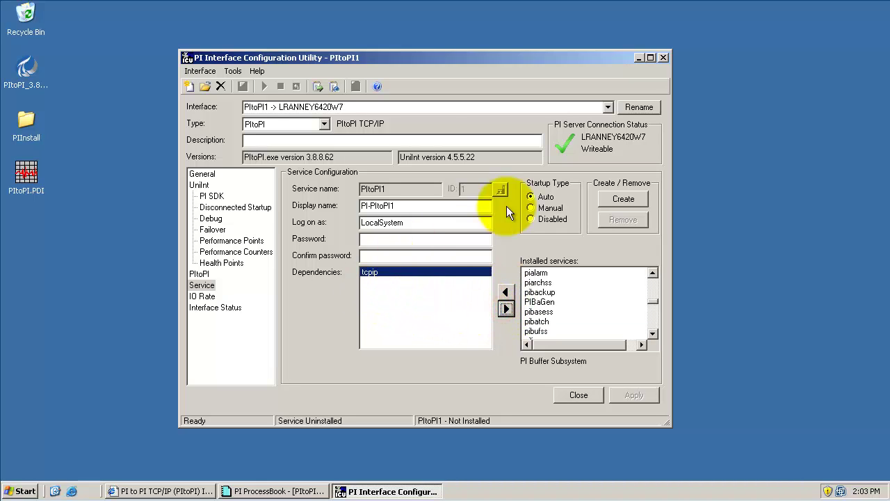
{"action": "left_click", "coordinate": [623, 199]}
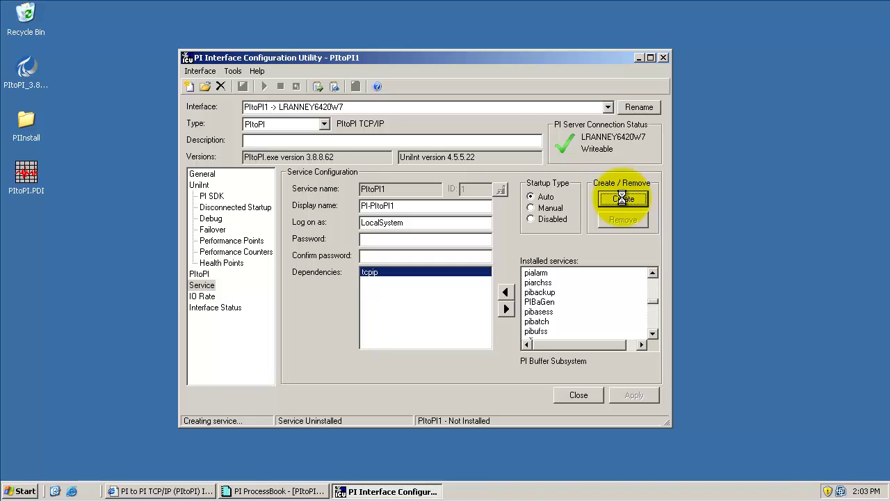
Move the utility window aside and start the PItoPI1 interface service.
{"action": "left_click", "coordinate": [203, 173]}
{"action": "left_click_drag", "start_coordinate": [373, 62], "coordinate": [238, 43]}
{"action": "left_click", "coordinate": [129, 65]}
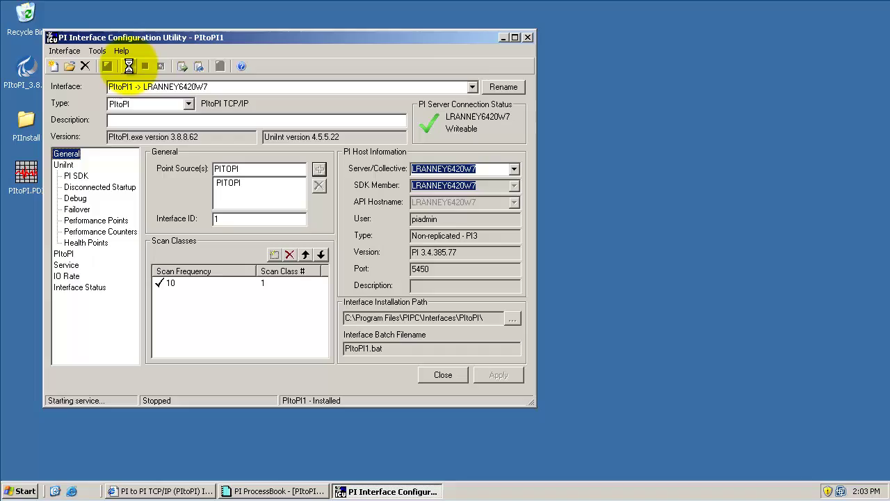